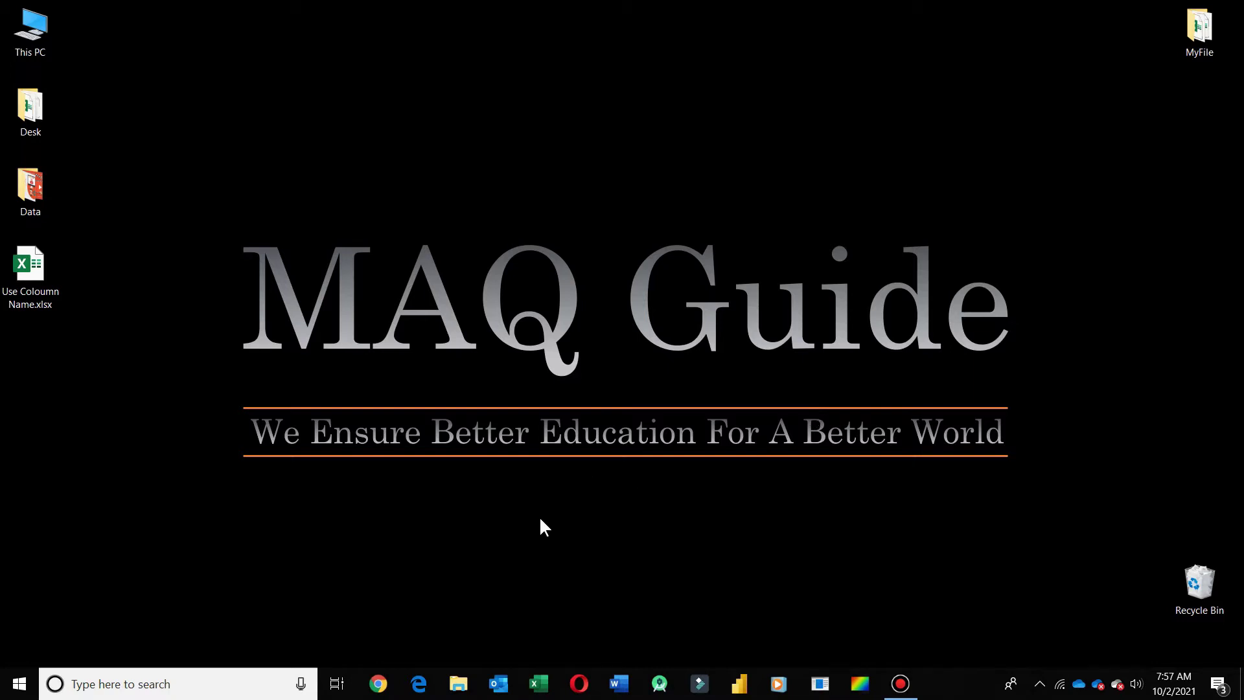
- Open the product workbook and select the data range starting at A1
double_click(30, 270)
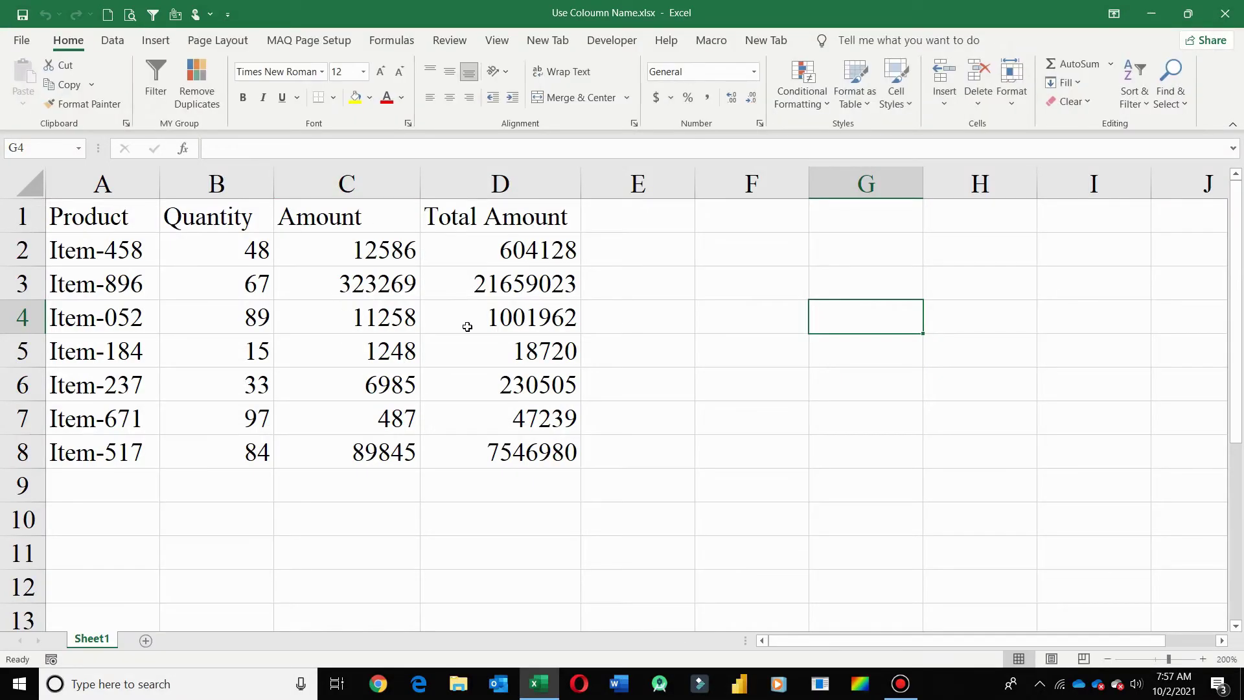
key(Left)
key(Left)
key(Left)
click(133, 213)
key(ctrl+a)
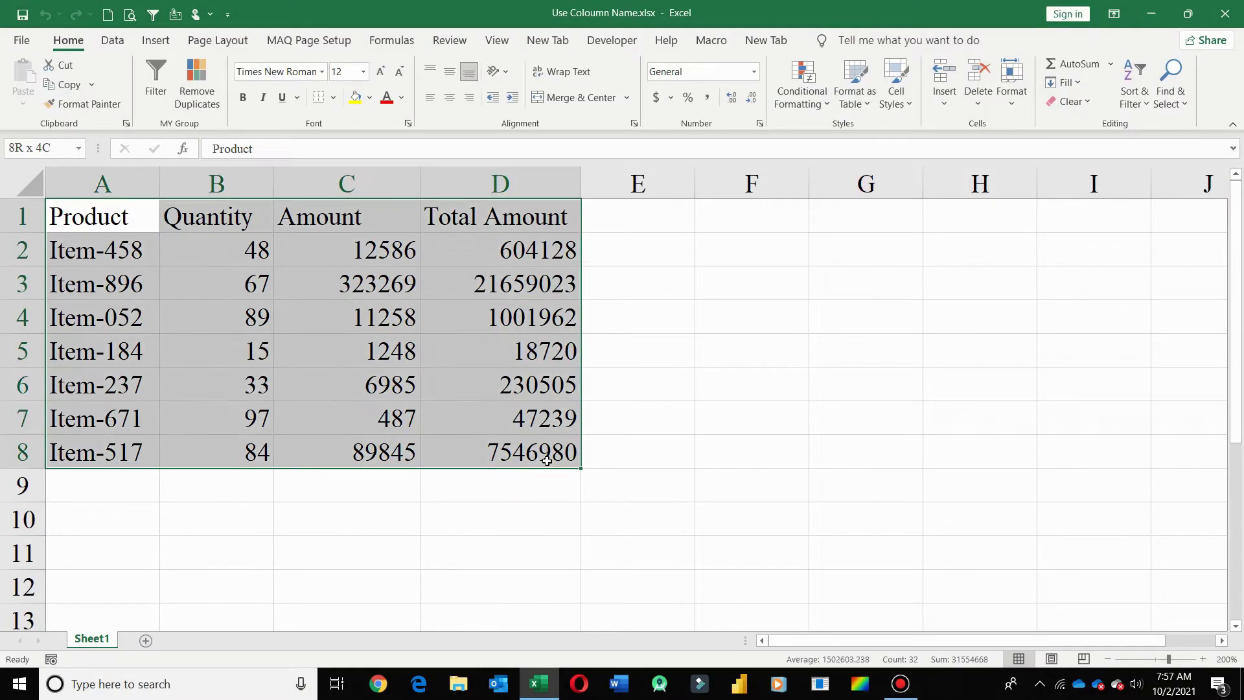
click(802, 409)
- Check that D2's Total Amount formula is =B2*C2 and dismiss the Get Genuine Office bar
click(545, 248)
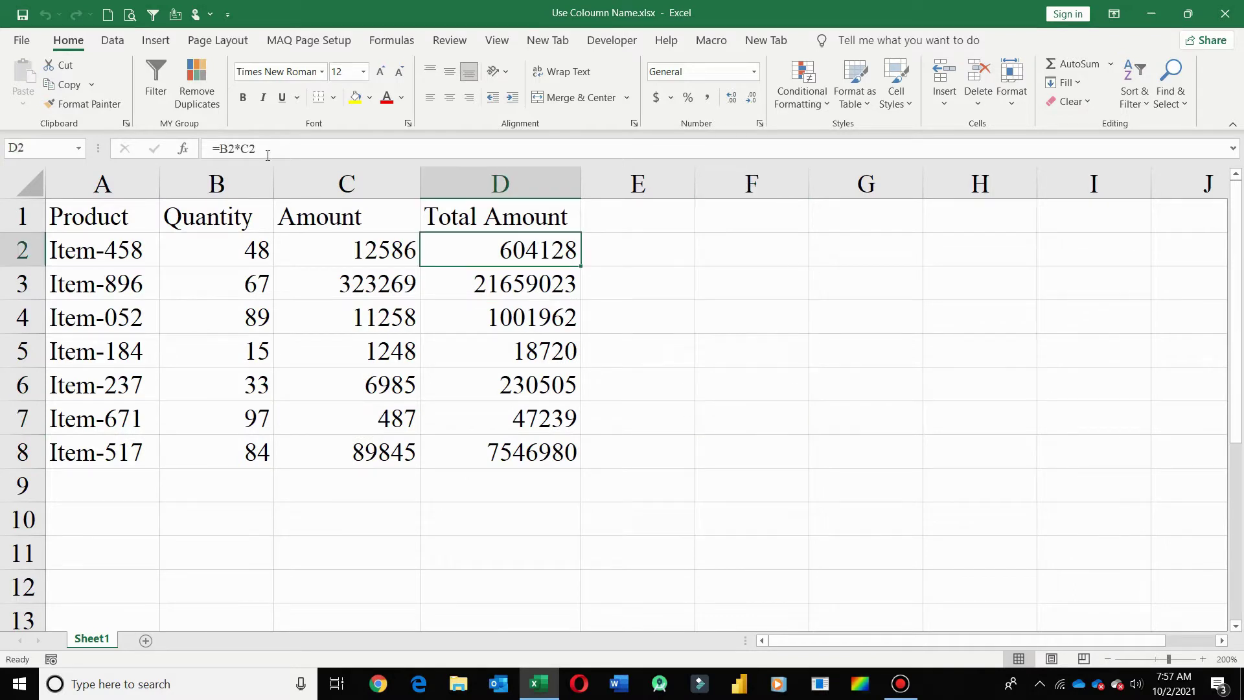
double_click(525, 249)
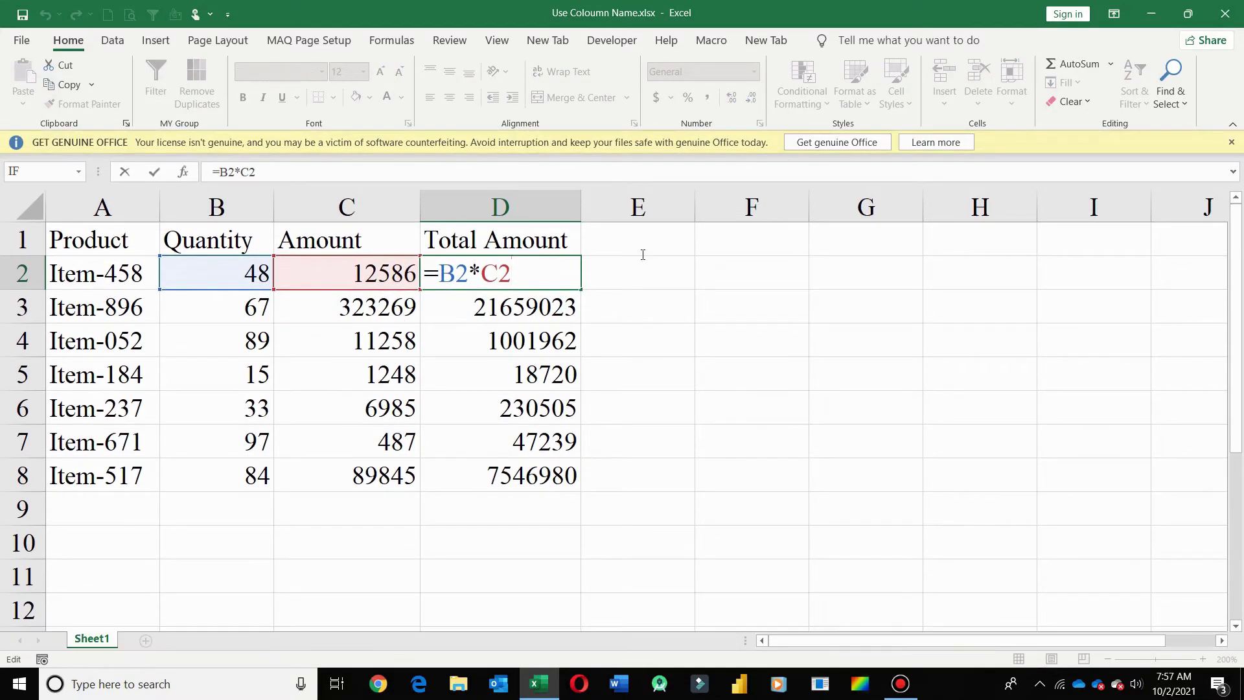
click(1232, 144)
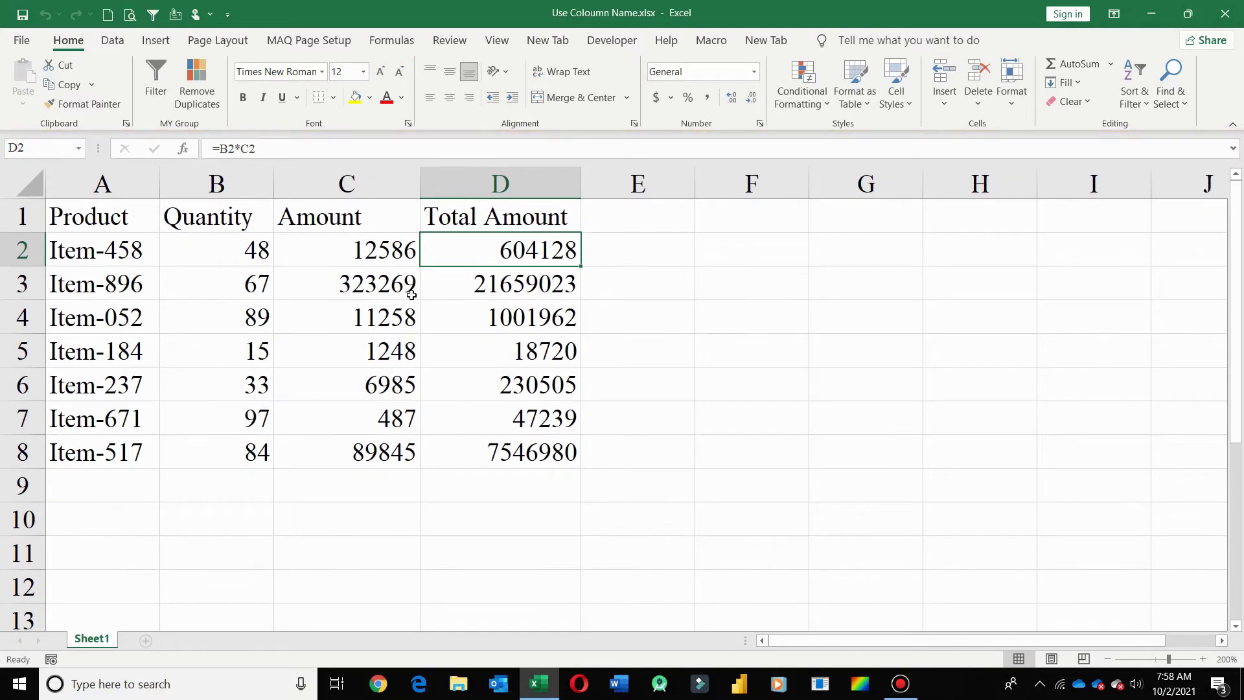
drag(260, 251, 400, 263)
click(486, 251)
- Enter the test formula =b2*c2 in empty cell K2
click(1222, 641)
click(1222, 641)
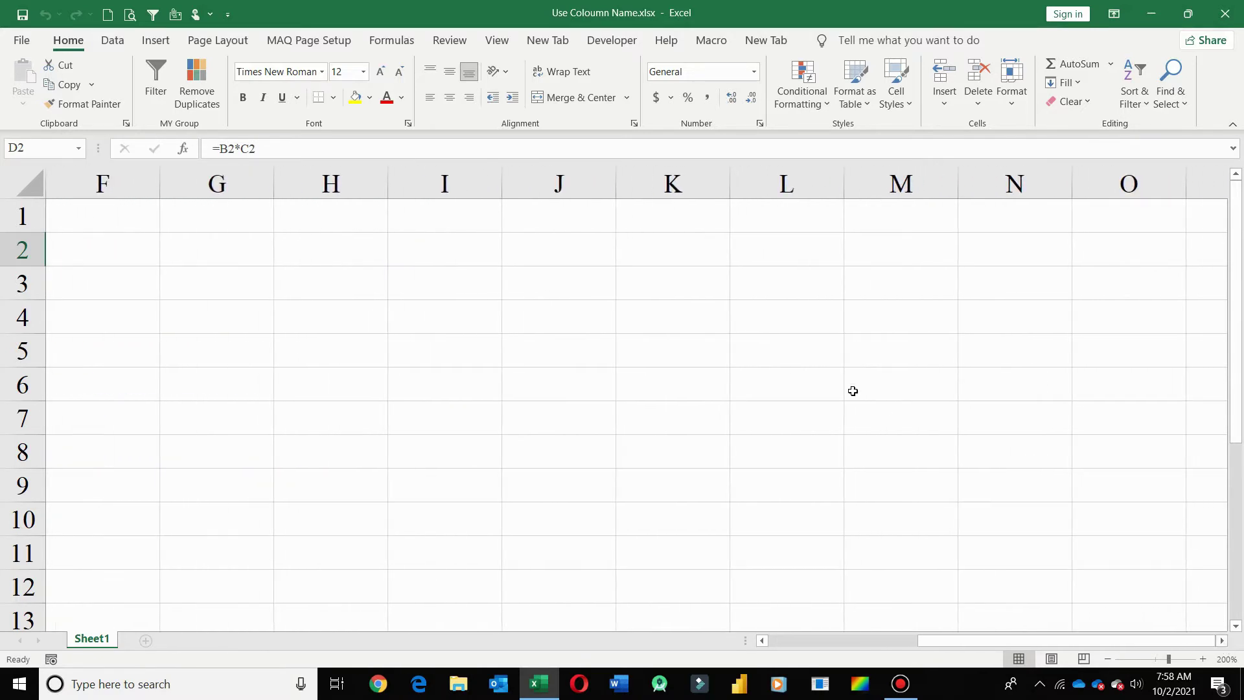
double_click(663, 255)
text(=b)
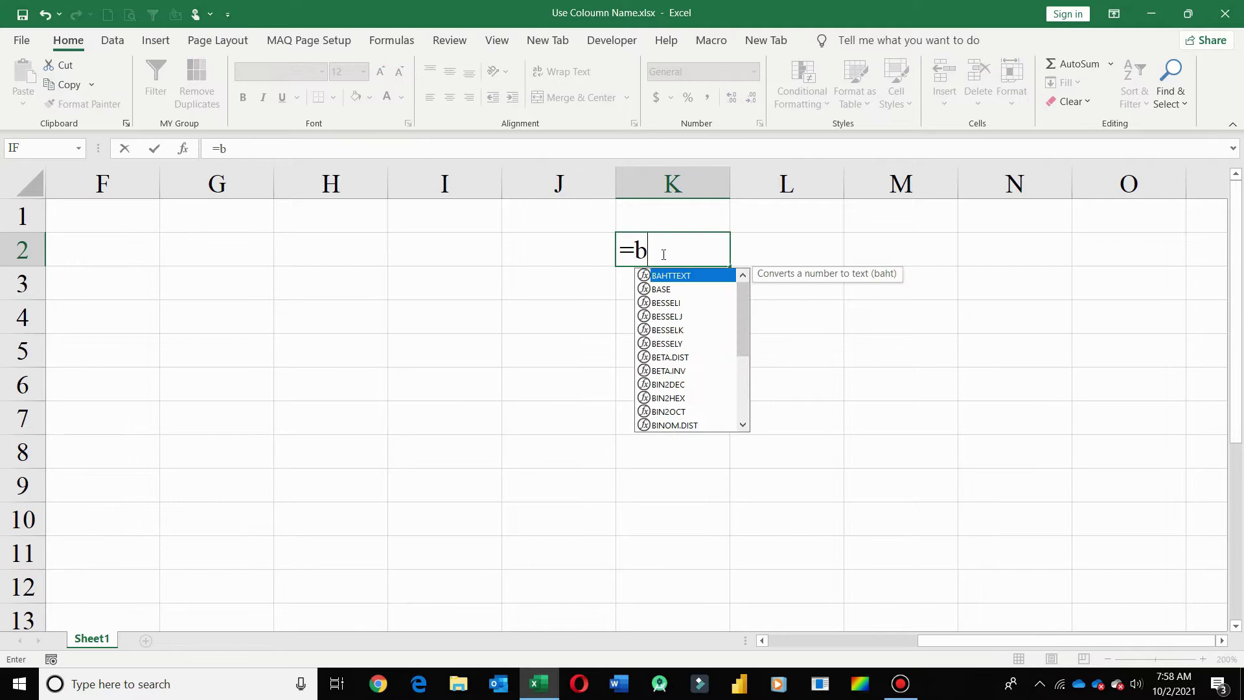
text(2*c2)
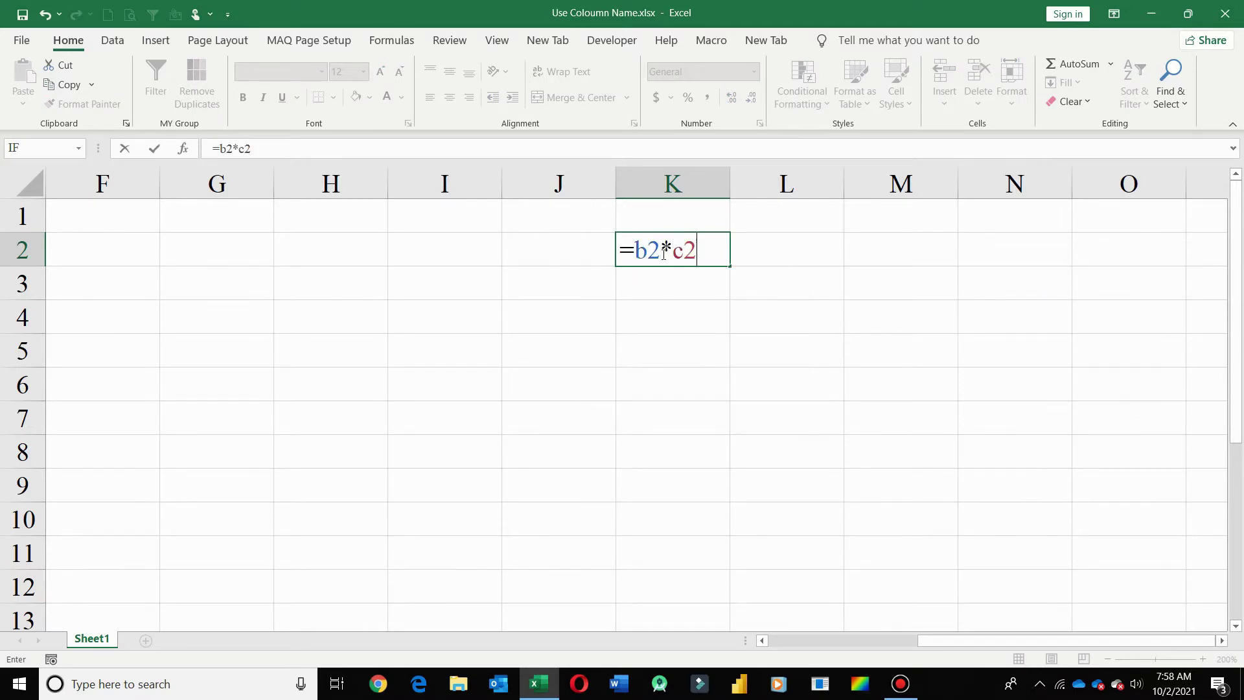
key(Return)
click(662, 253)
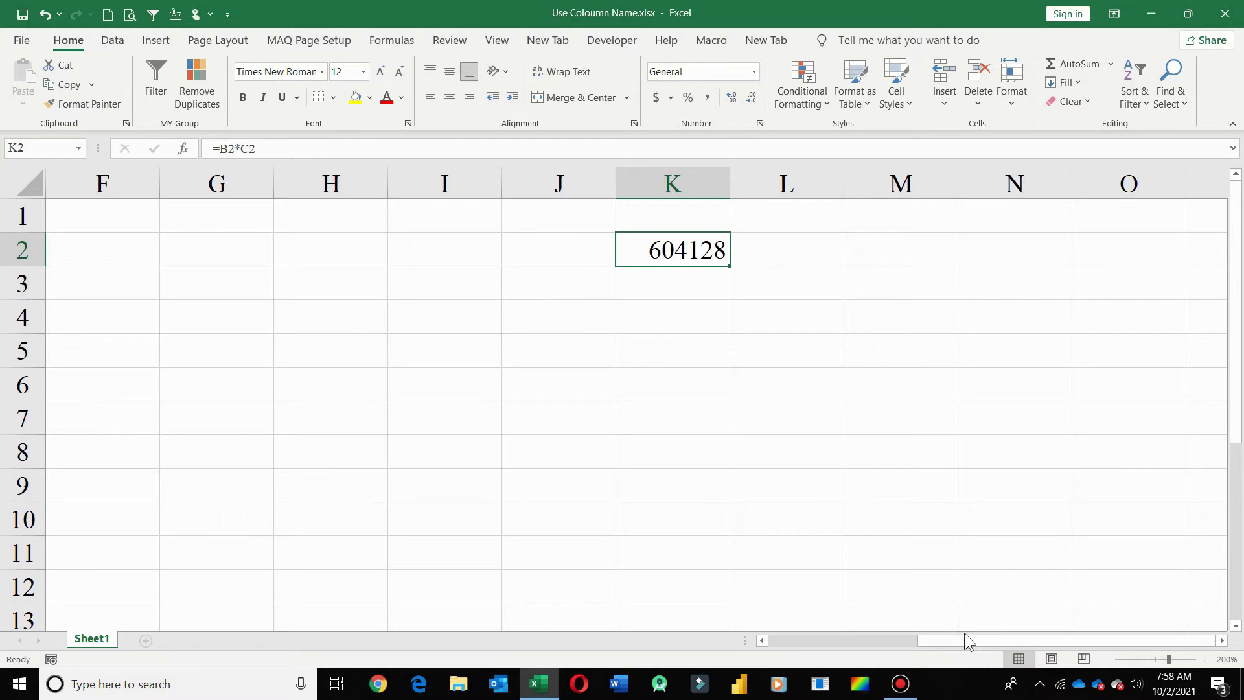
- Clear column K again and select the product data A1:D8
drag(964, 636, 822, 627)
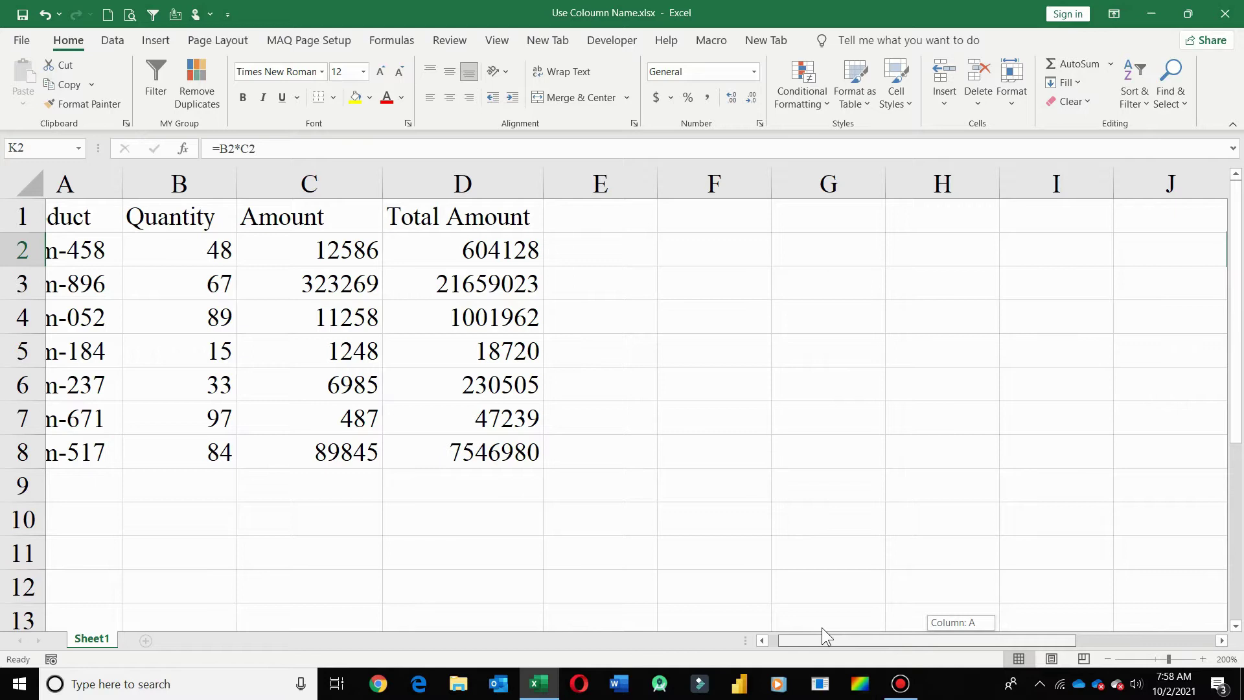
drag(820, 627, 929, 662)
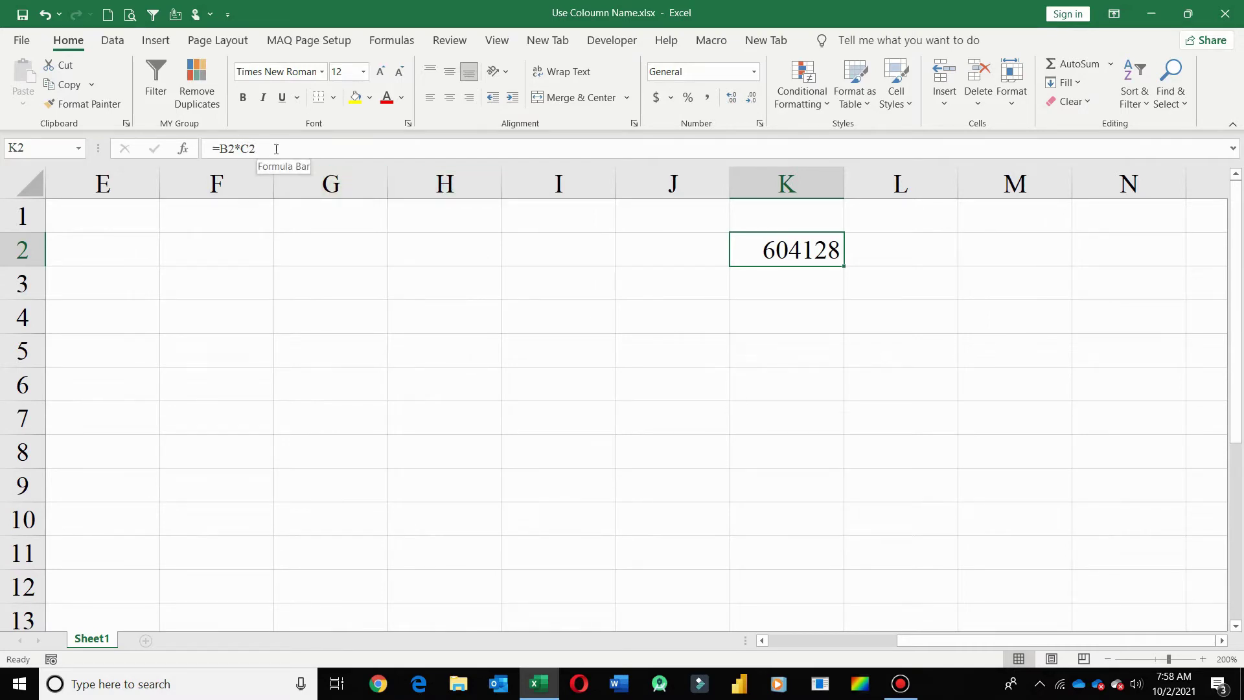
click(778, 174)
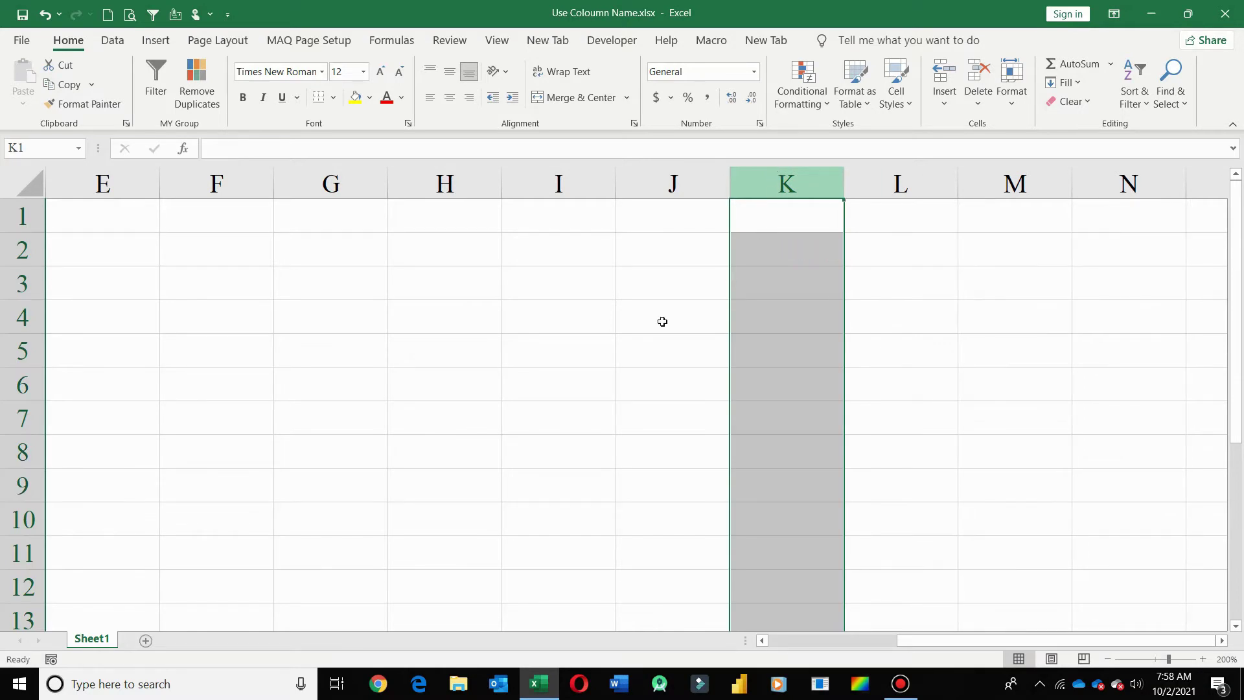
click(589, 350)
drag(933, 641, 693, 627)
drag(135, 218, 564, 453)
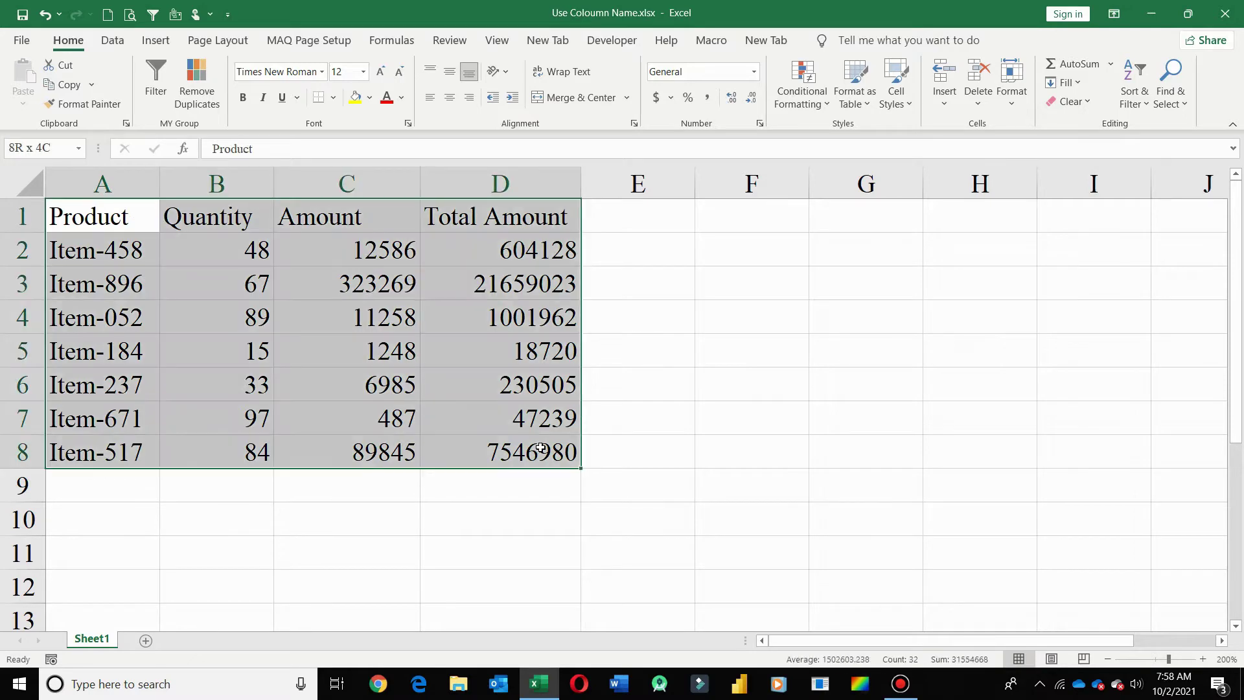
- Format A1:D8 as a table with headers in Gold, Table Style Light 12
click(850, 107)
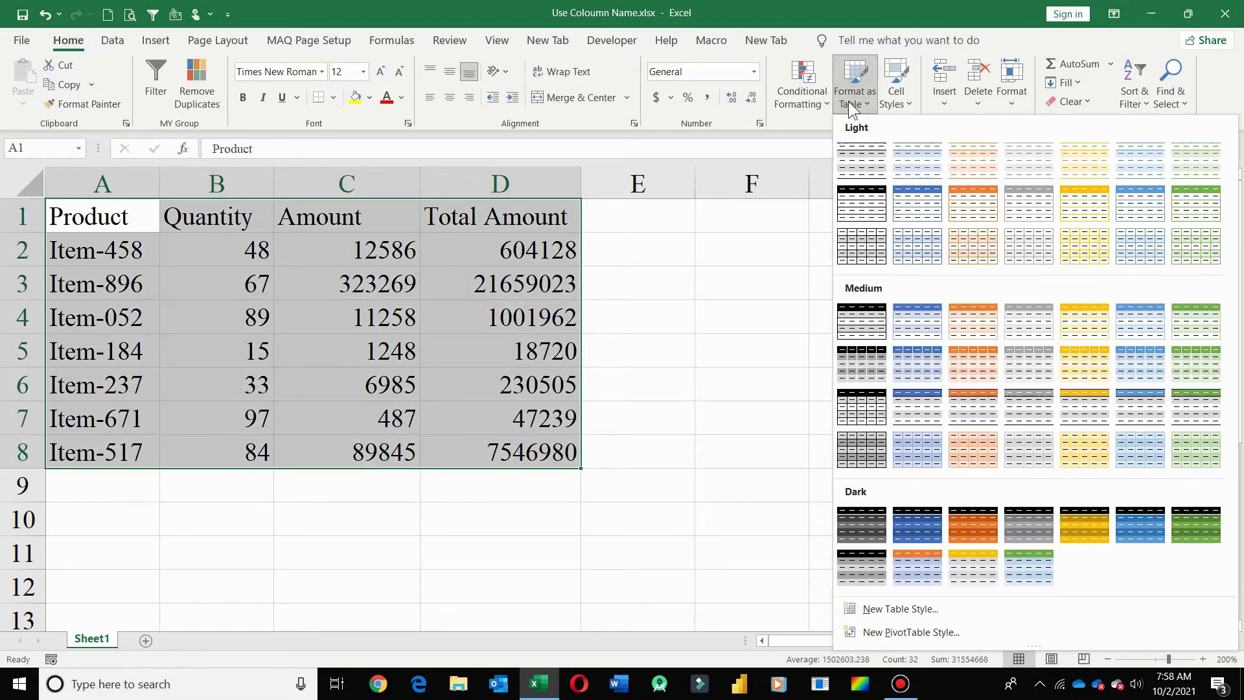
click(1086, 206)
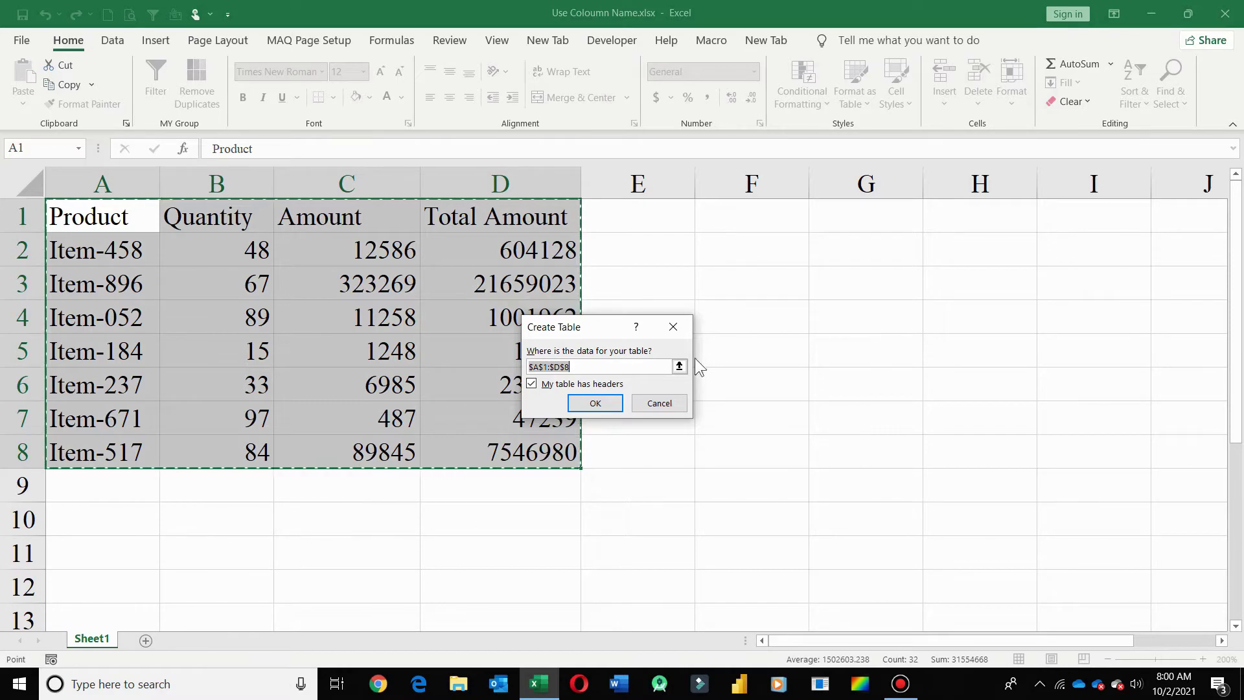
click(594, 403)
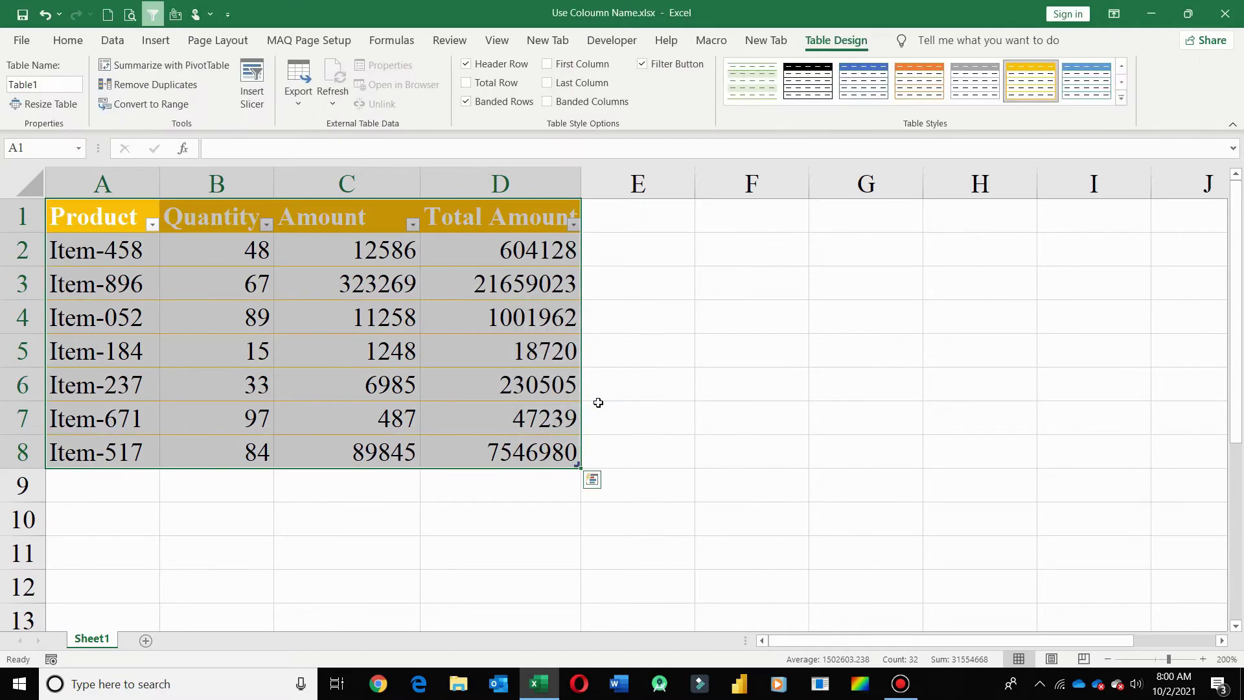
- Apply the gold Light style from the full Table Styles gallery to Table1, then select D2
click(666, 379)
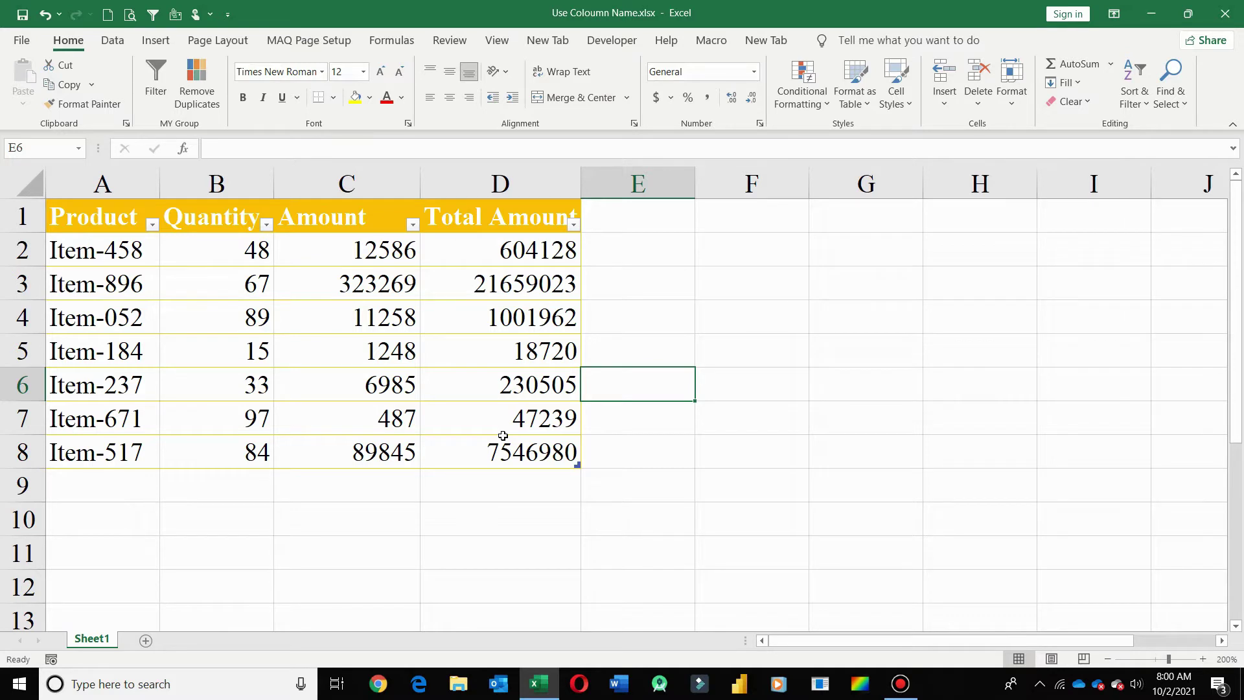
click(511, 362)
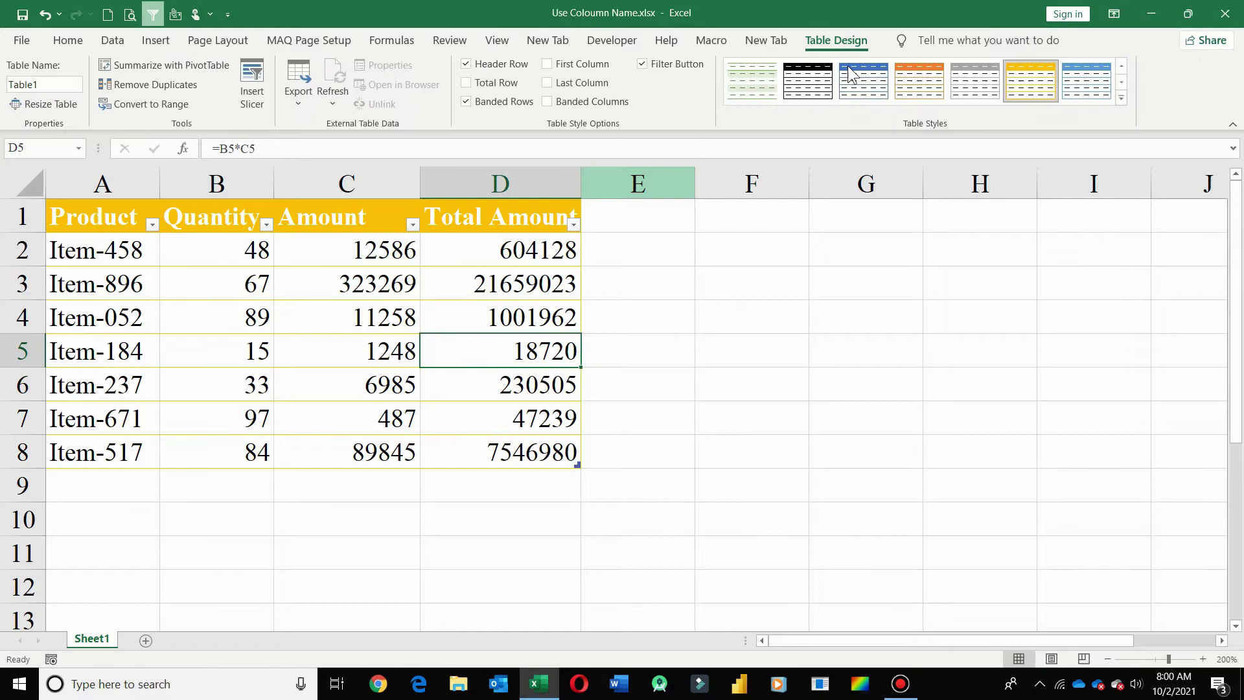
click(1121, 97)
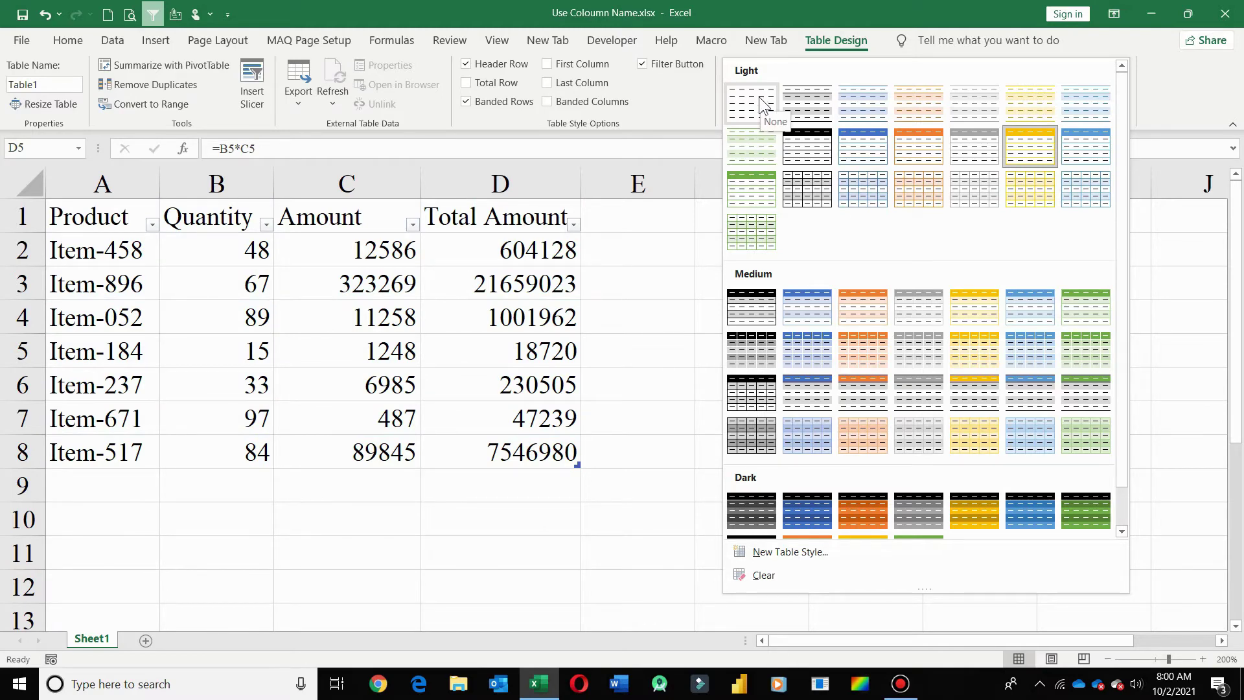
click(1028, 144)
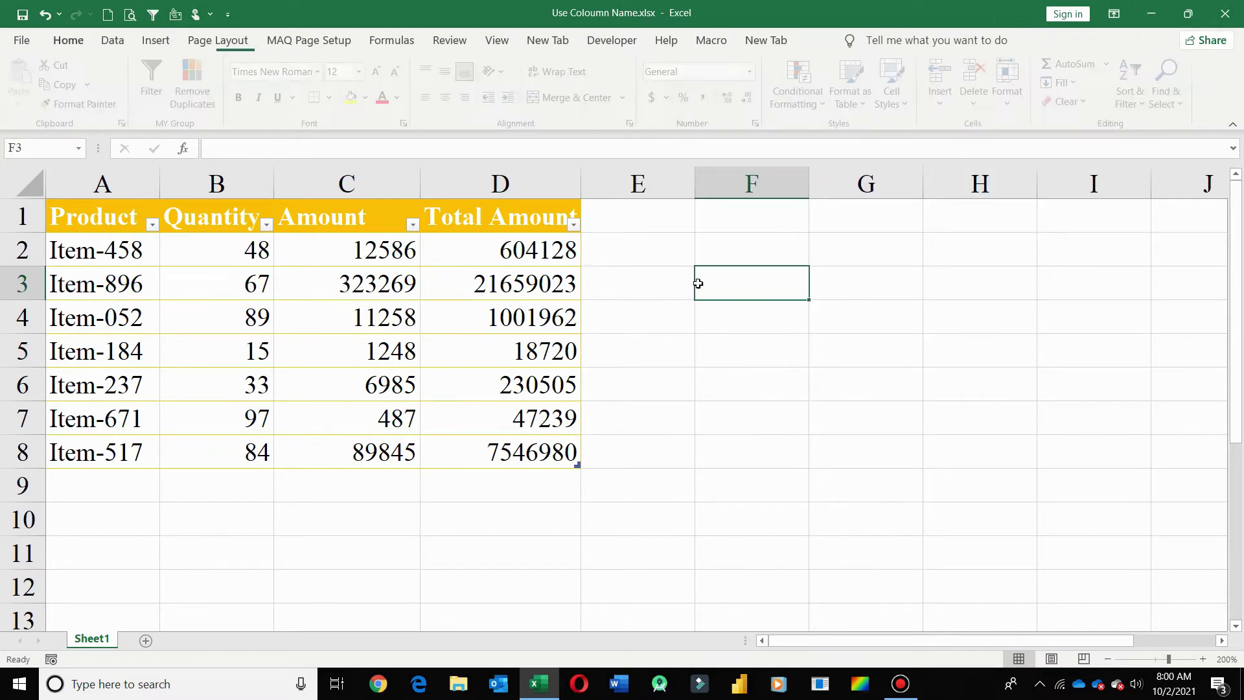
click(500, 246)
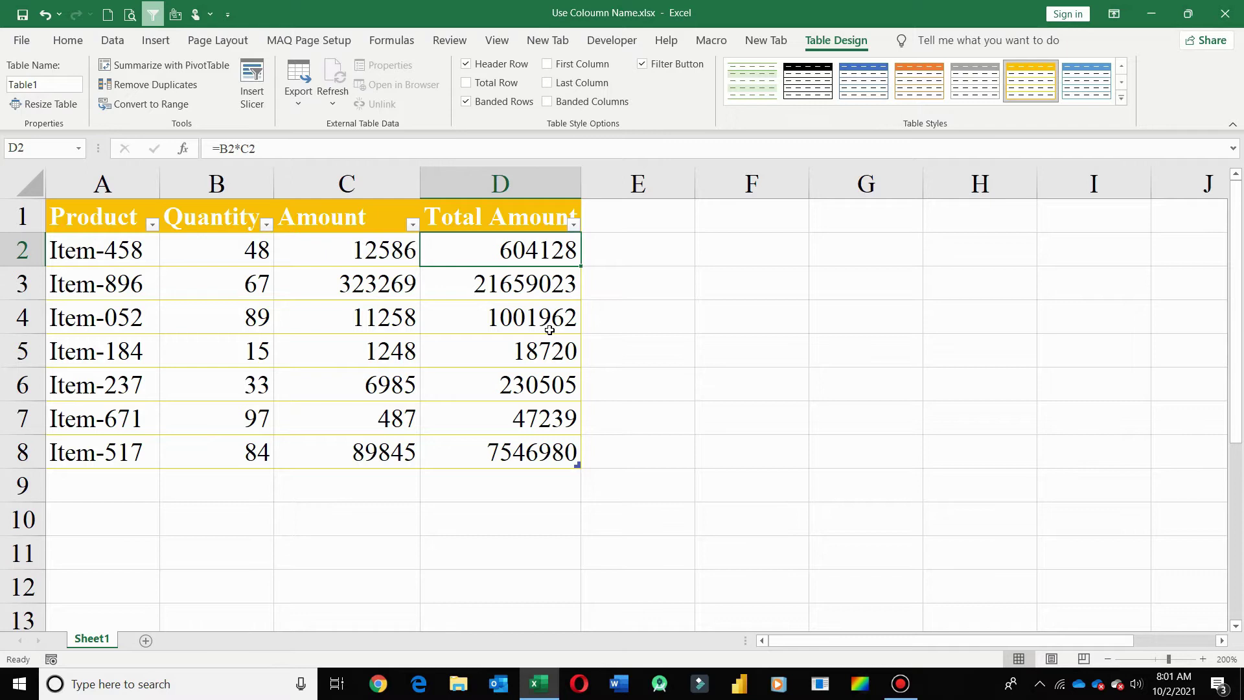
key(shift+Down)
key(shift+Down)
key(shift+Down)
key(shift+Down)
key(shift+Down)
key(shift+Down)
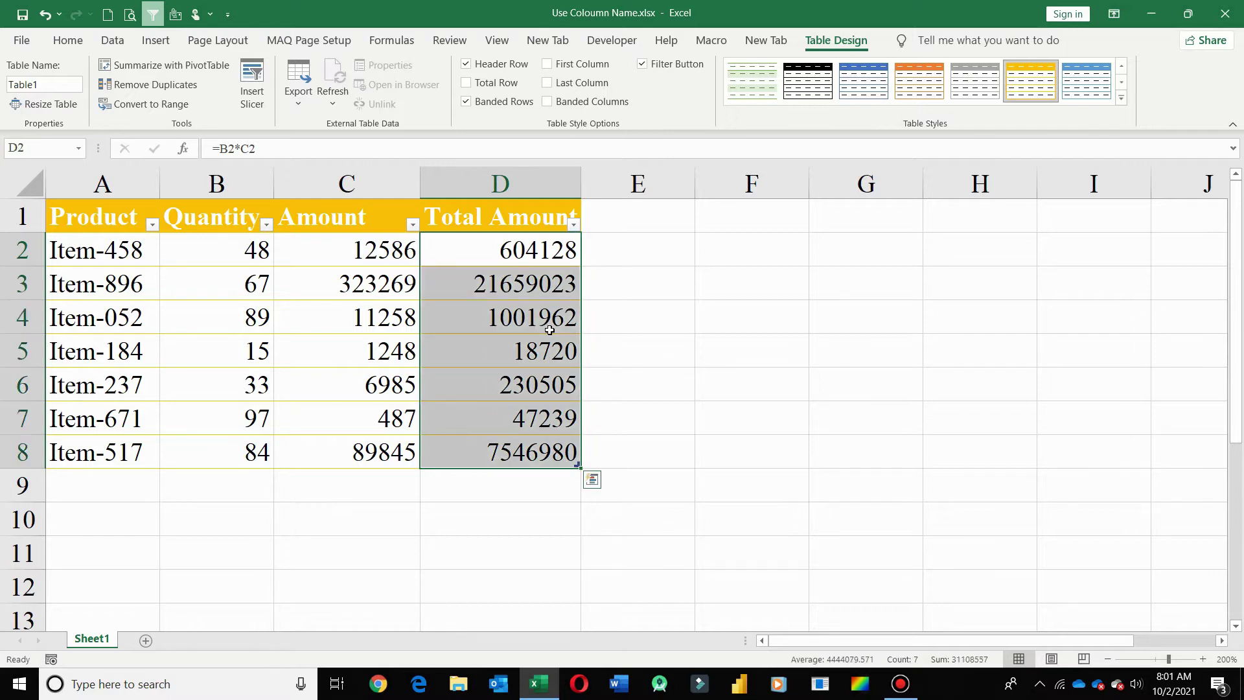
key(Delete)
key(Left)
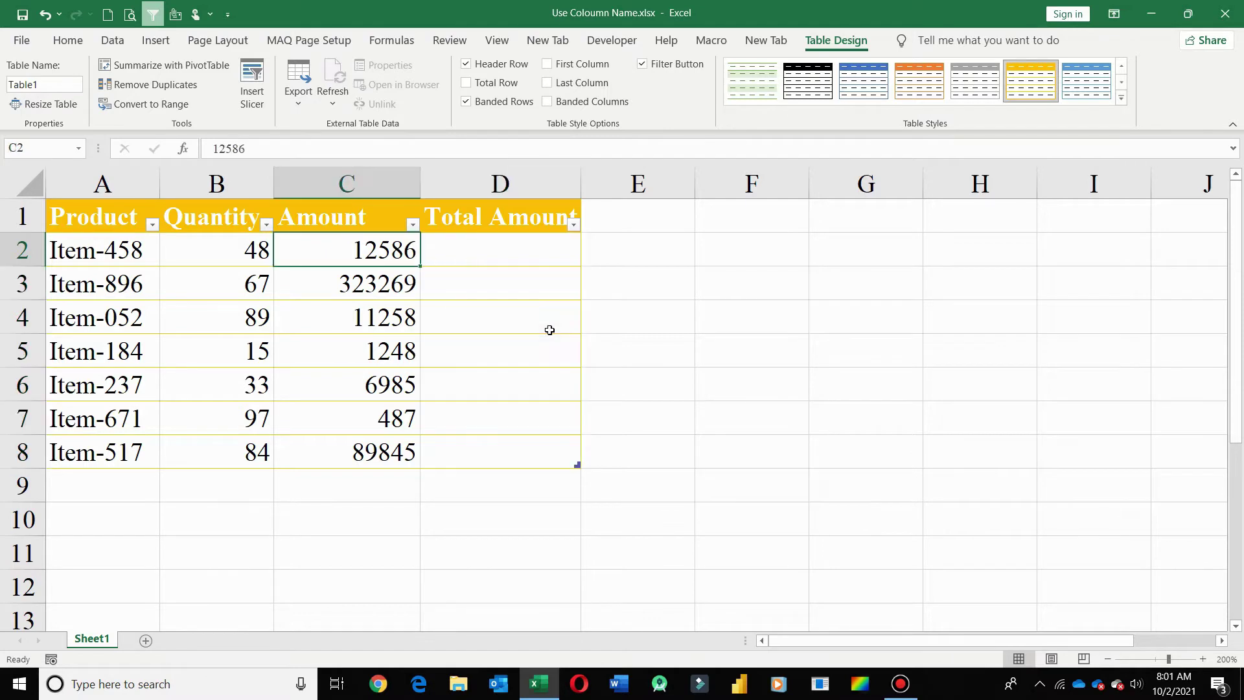
key(Right)
text(=)
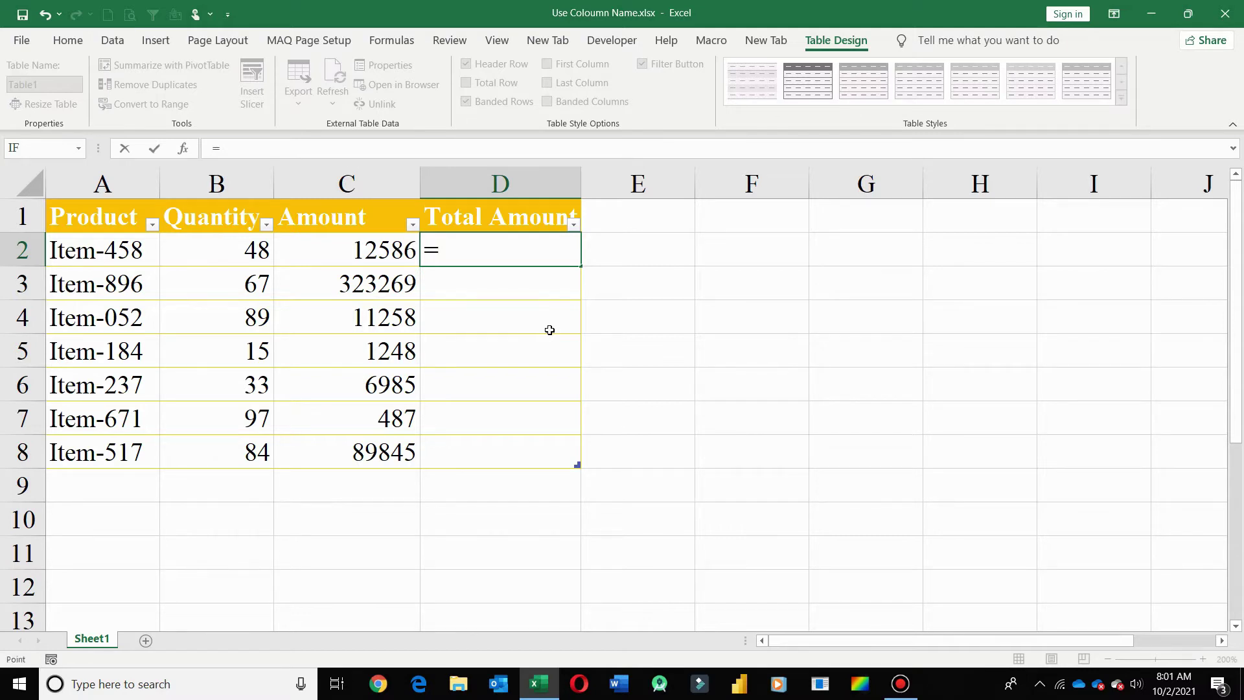
key(Left)
key(Left)
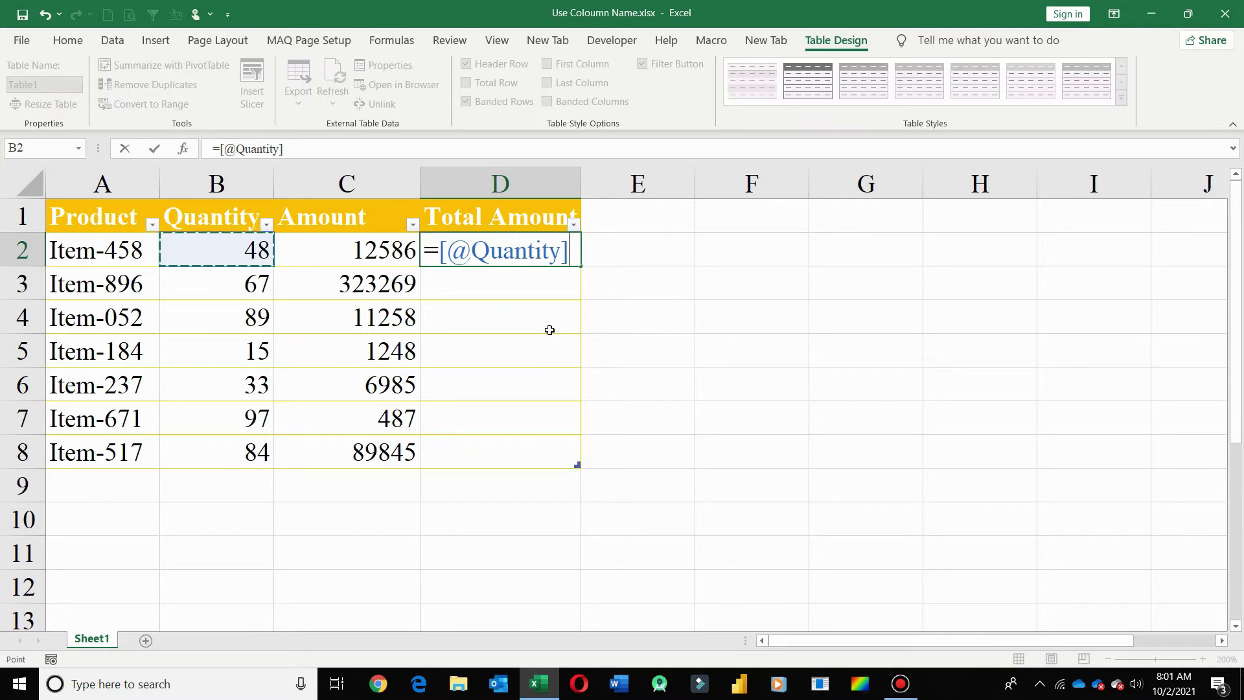
text(*)
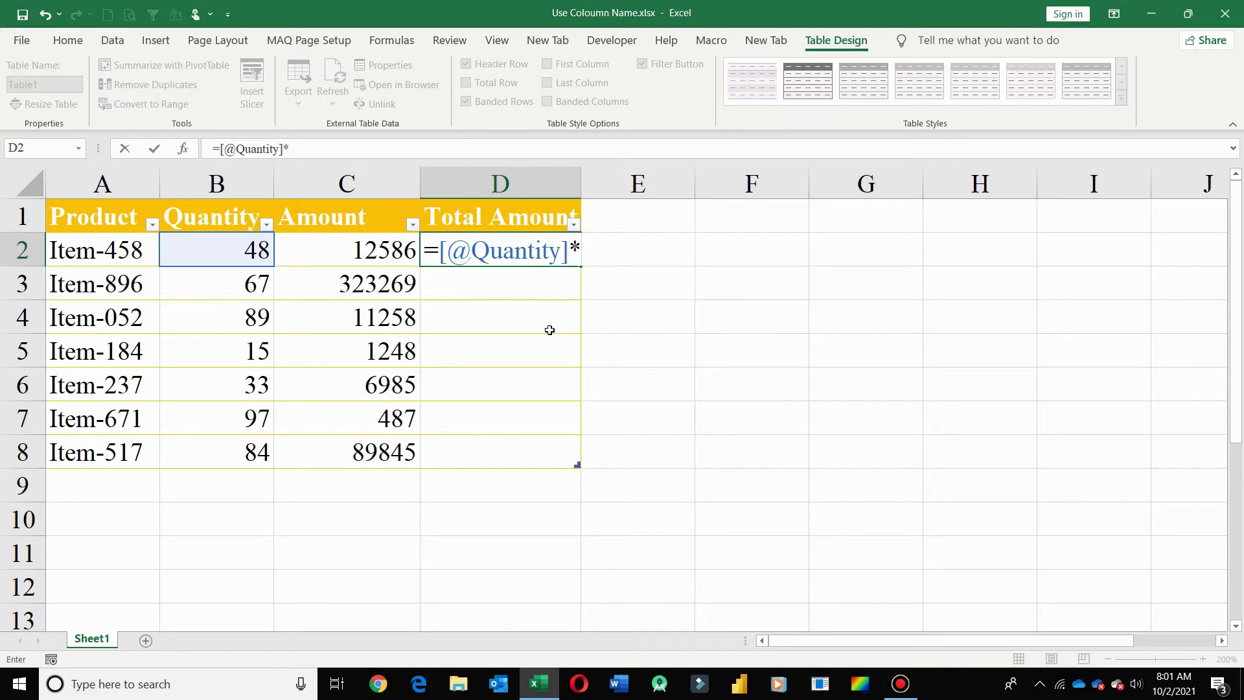
key(Left)
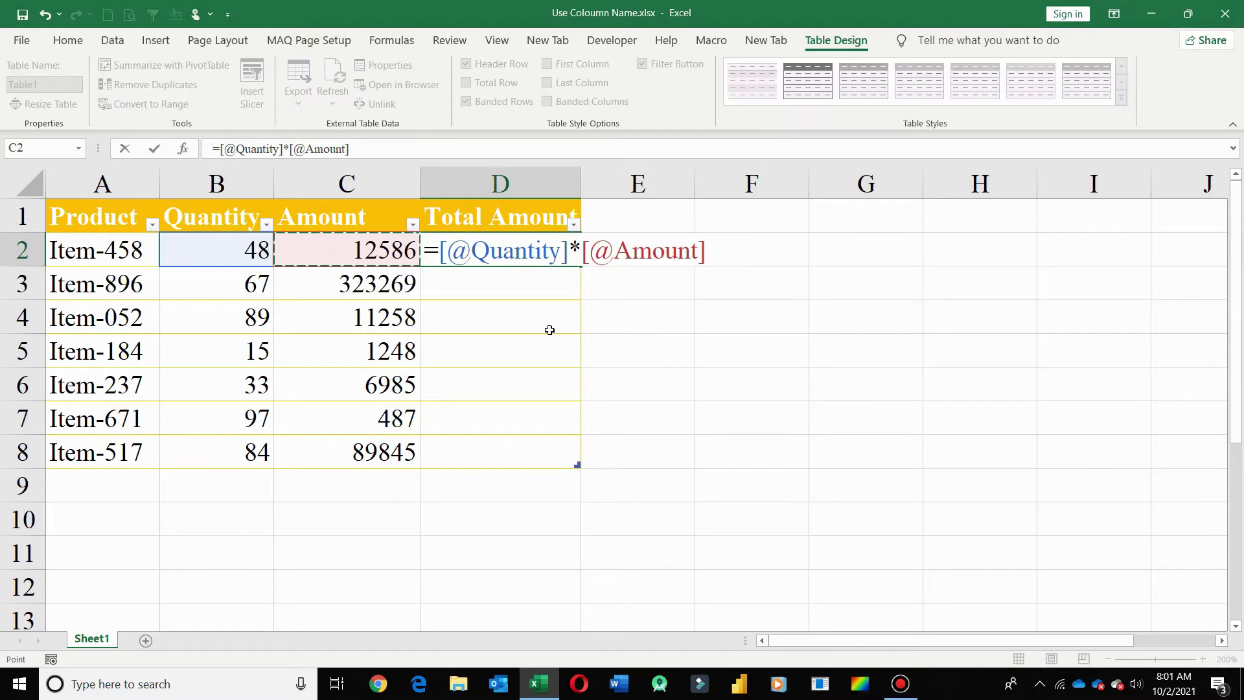
key(Return)
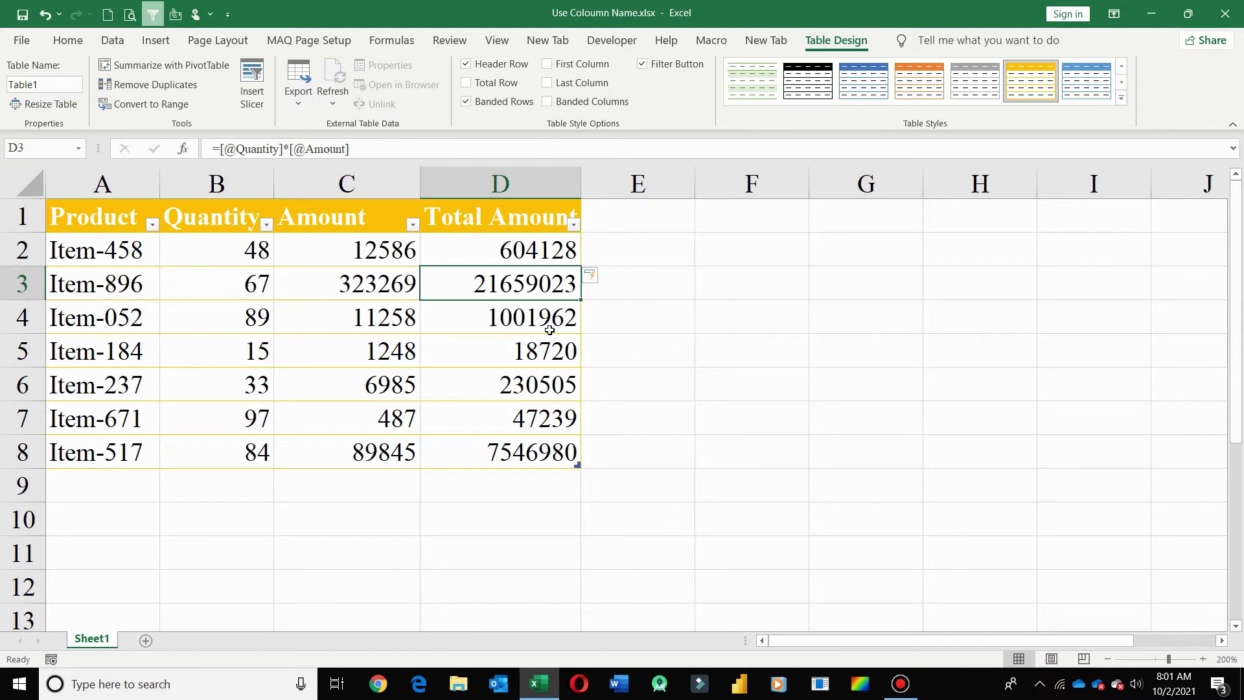
key(Up)
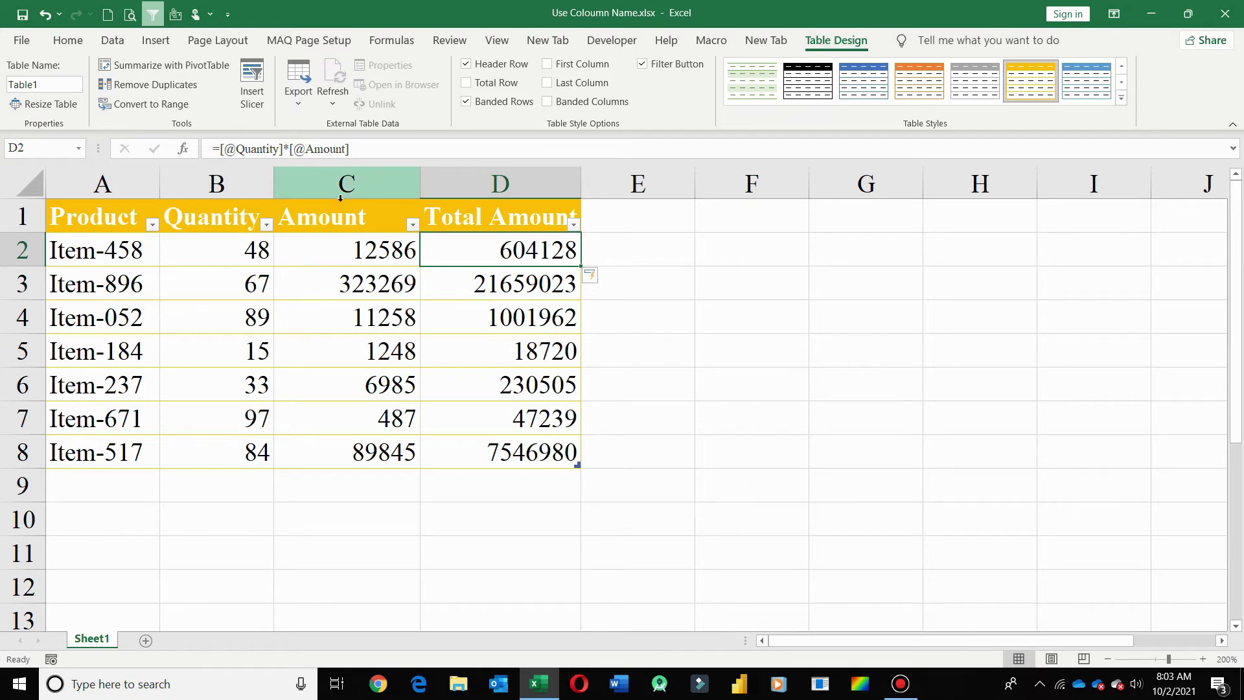
click(201, 216)
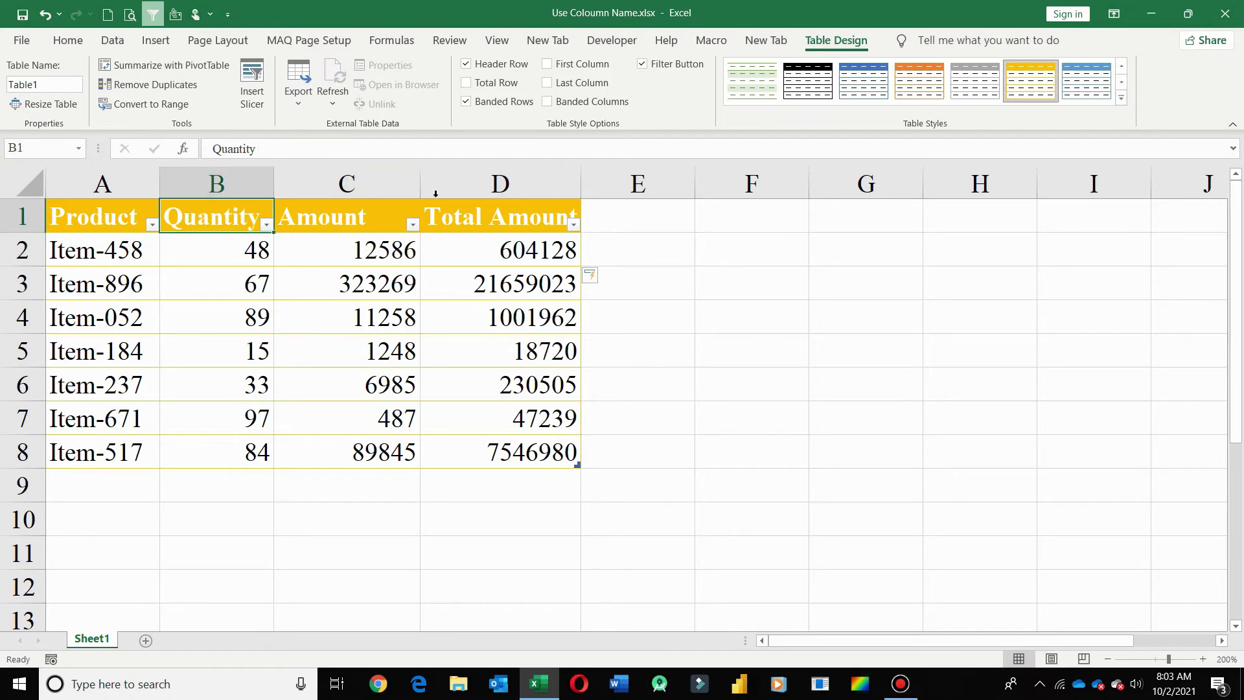
click(356, 217)
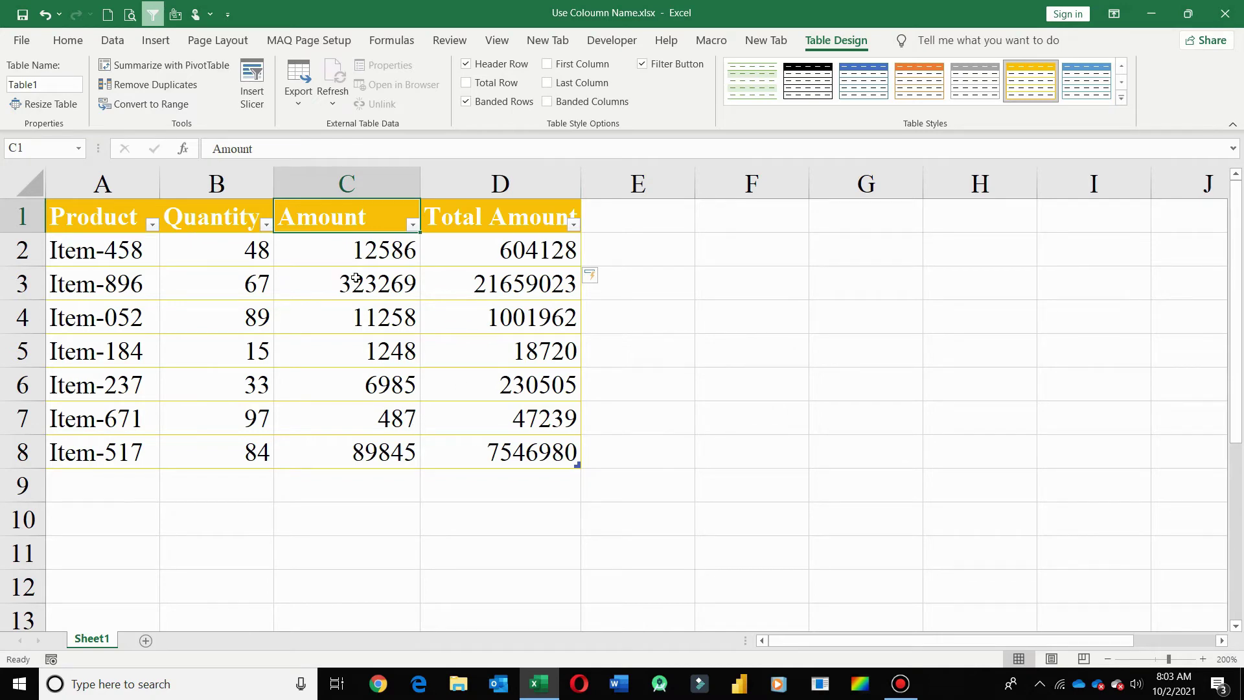
click(214, 221)
click(371, 212)
click(507, 255)
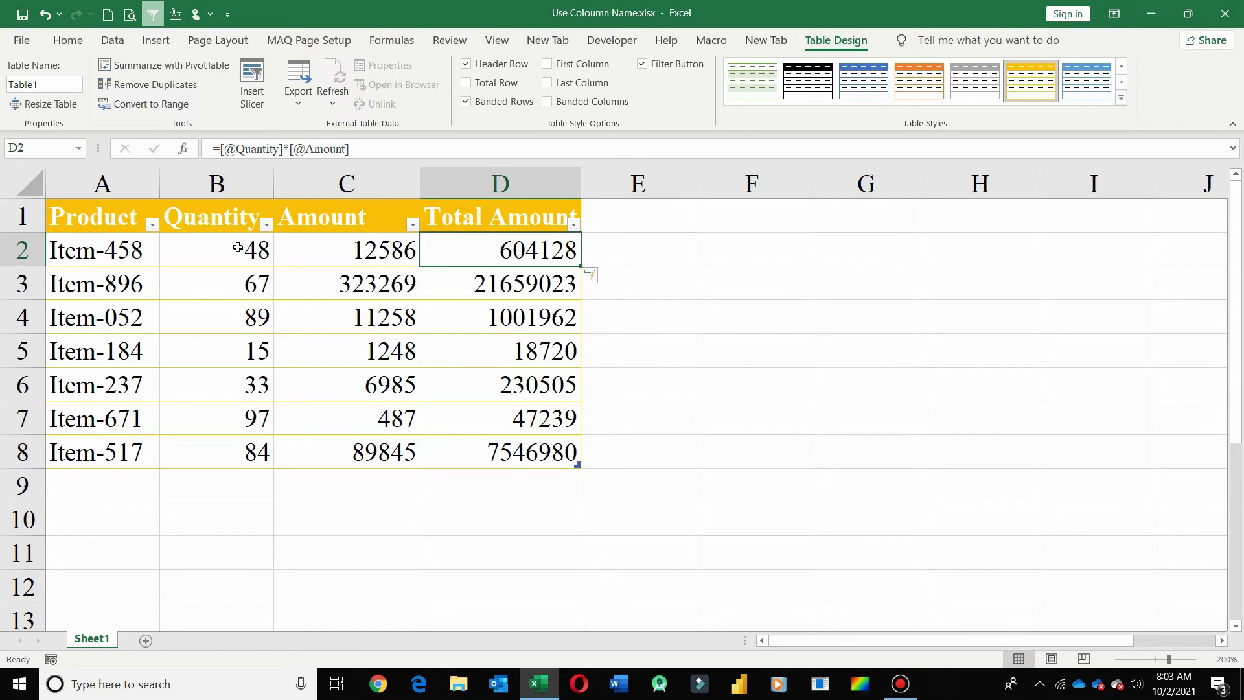
click(362, 217)
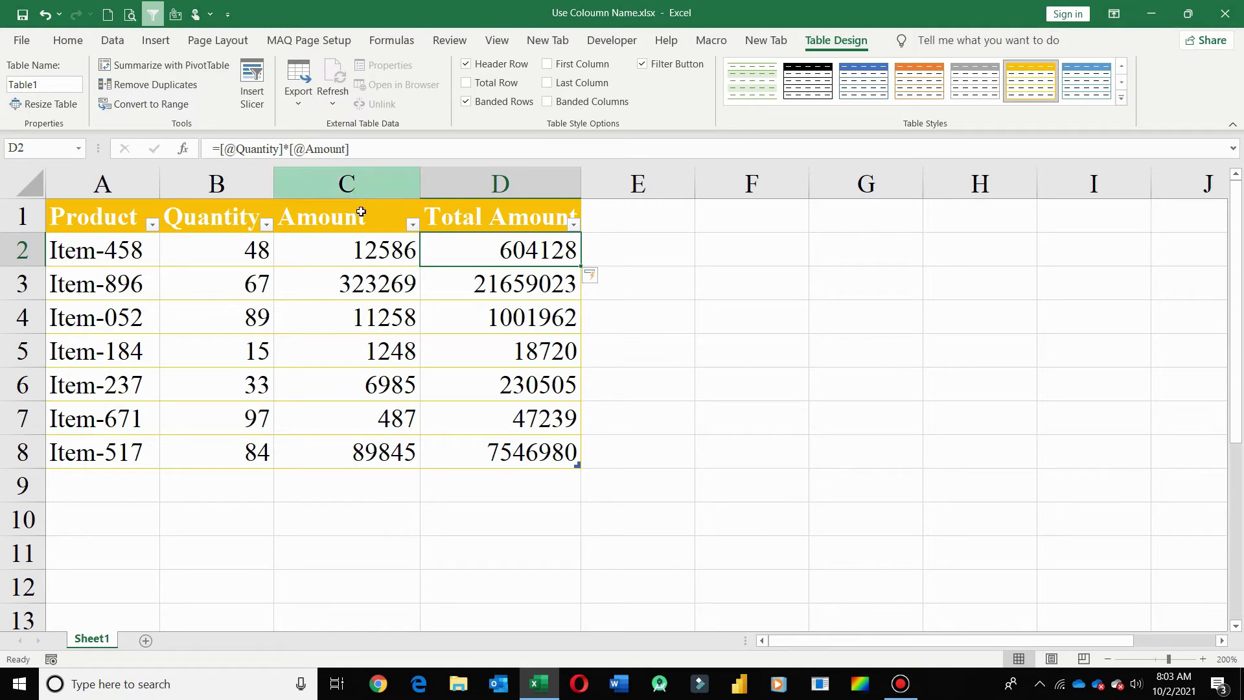
click(257, 217)
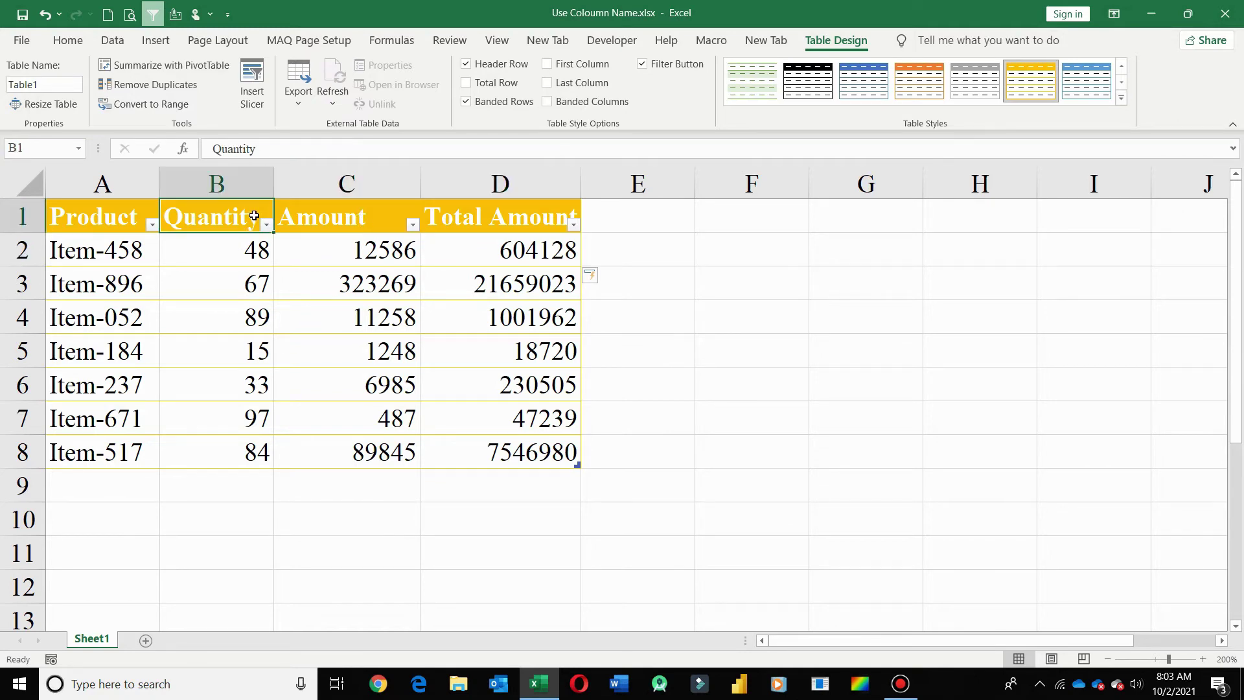
click(306, 219)
click(216, 219)
key(ctrl+c)
click(321, 220)
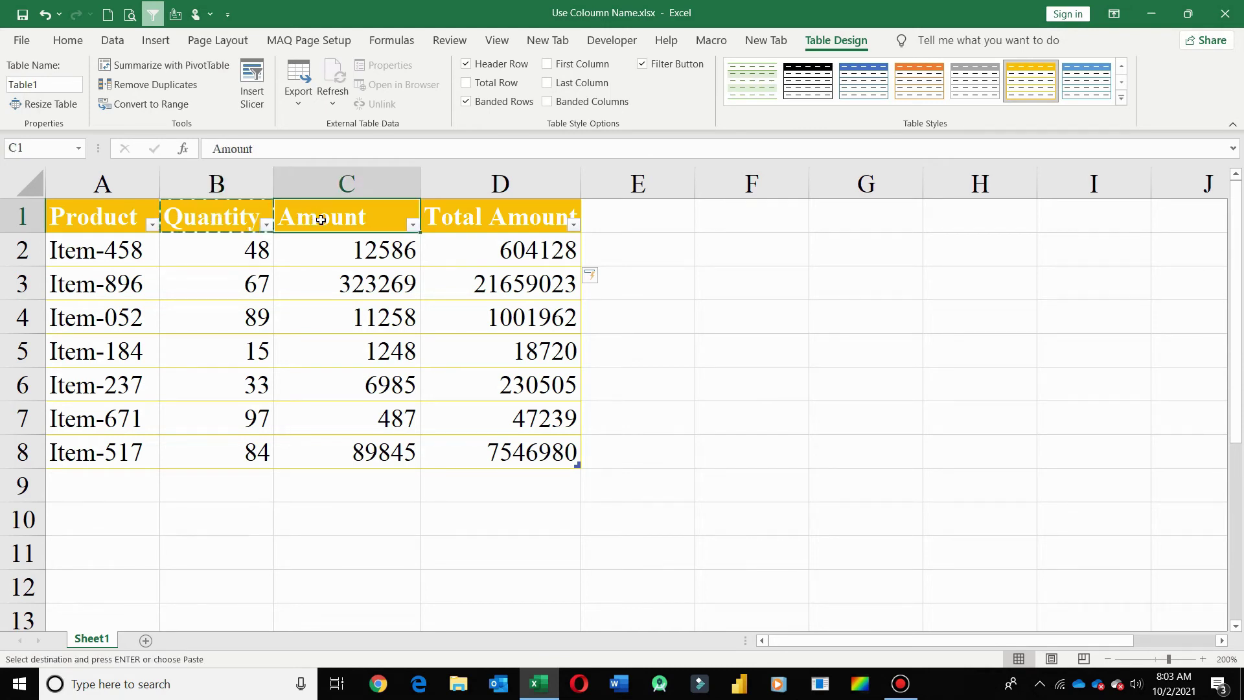
key(ctrl+v)
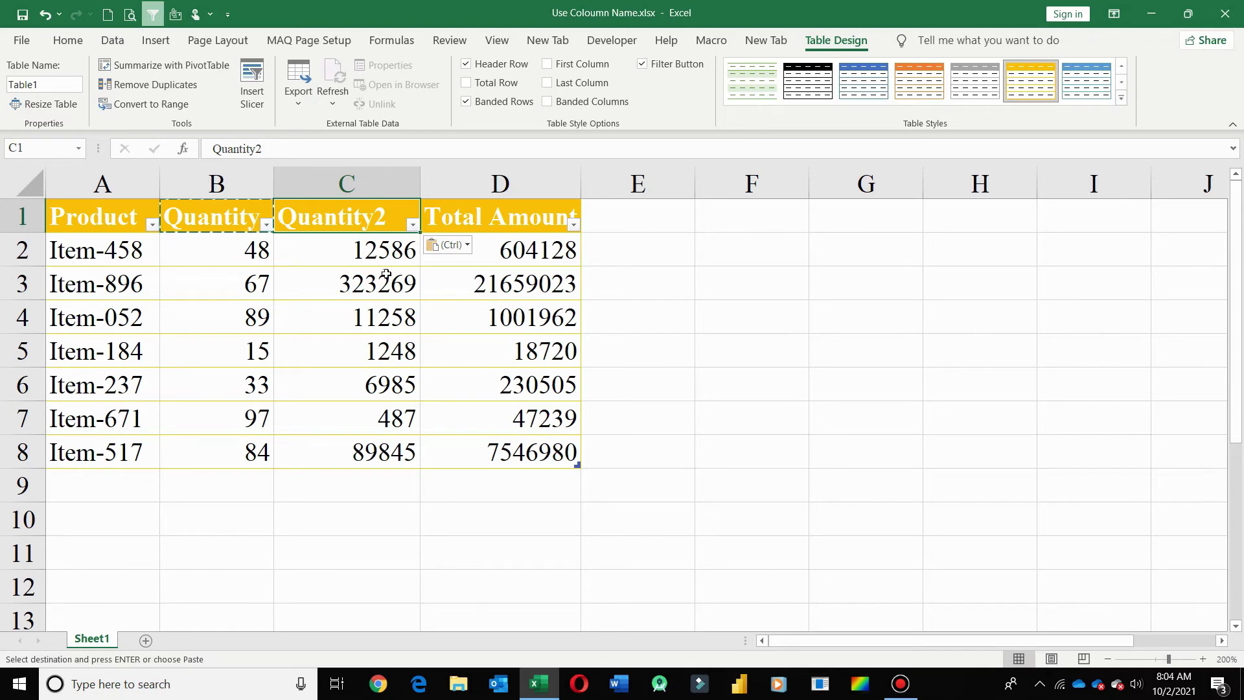
text(Amount)
click(497, 259)
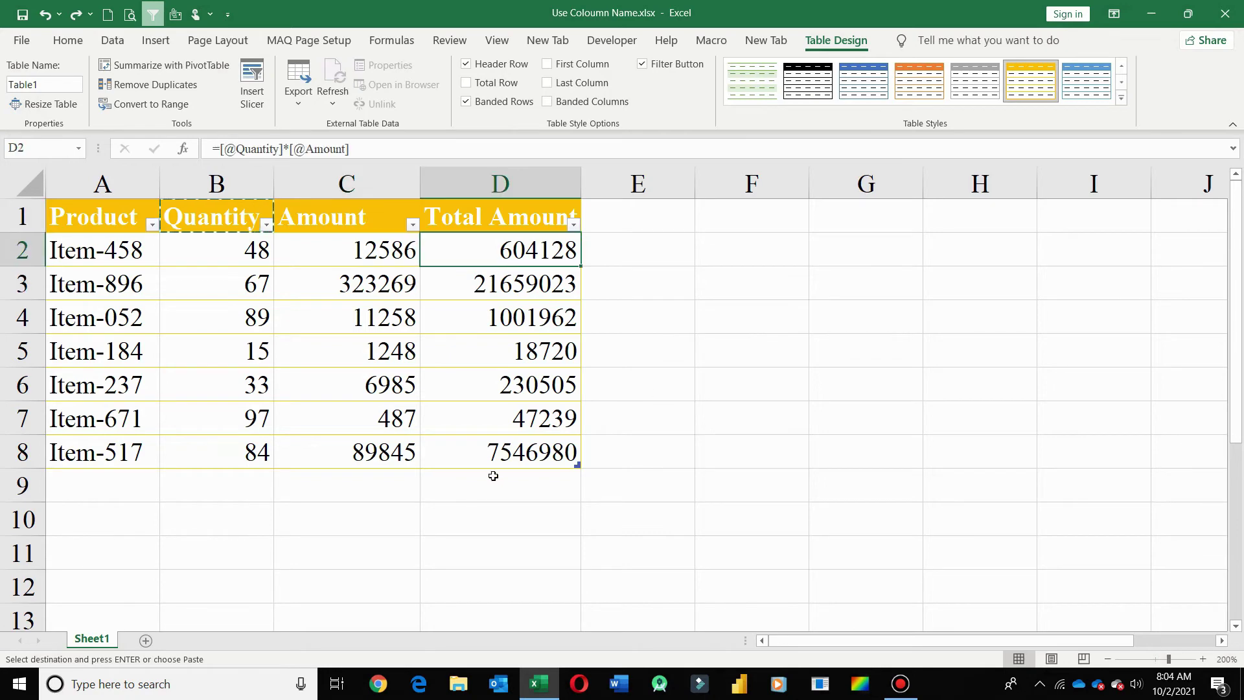